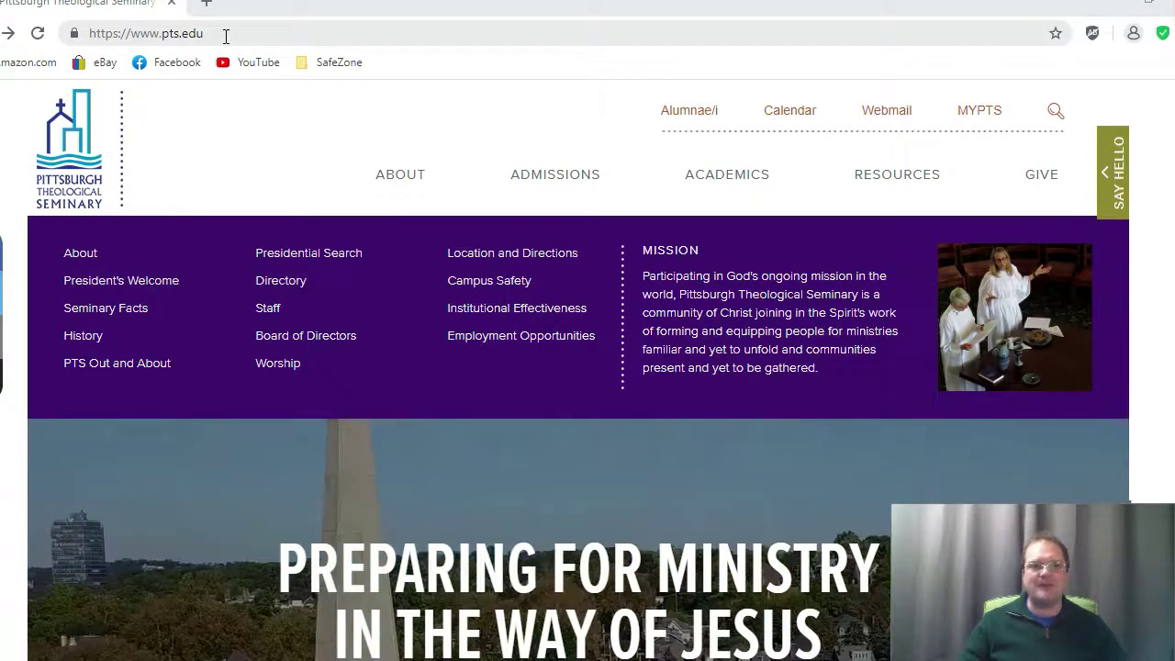
Step: Go from the pts.edu site to the MyPTS portal's public page with its login form
left_click(226, 34)
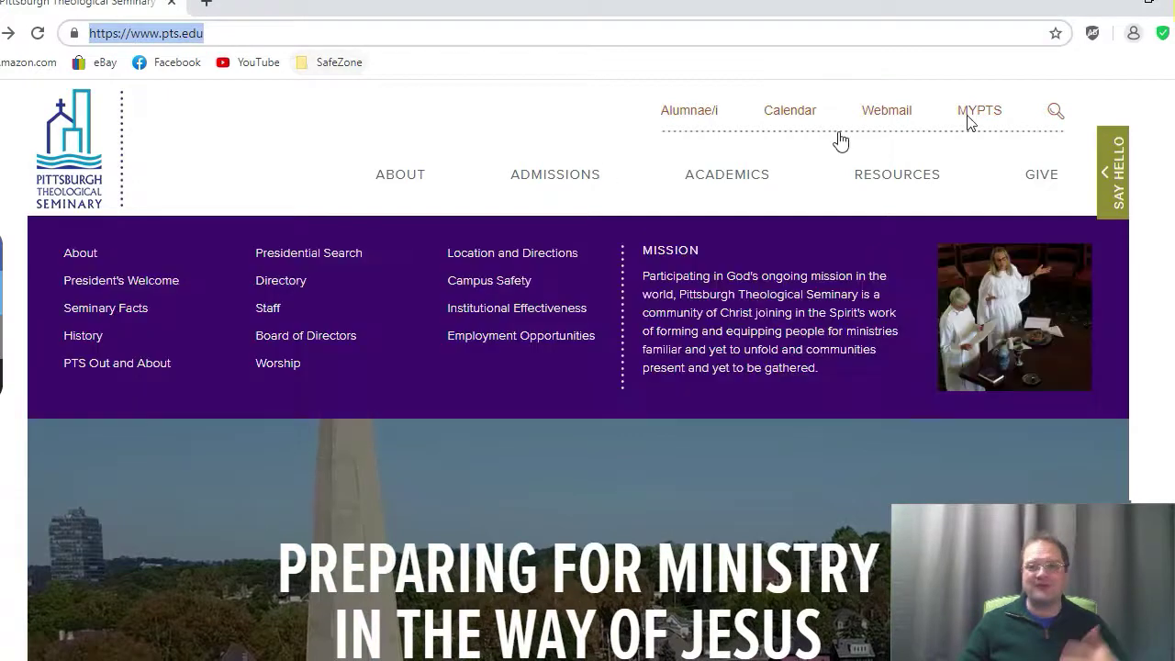
left_click(996, 115)
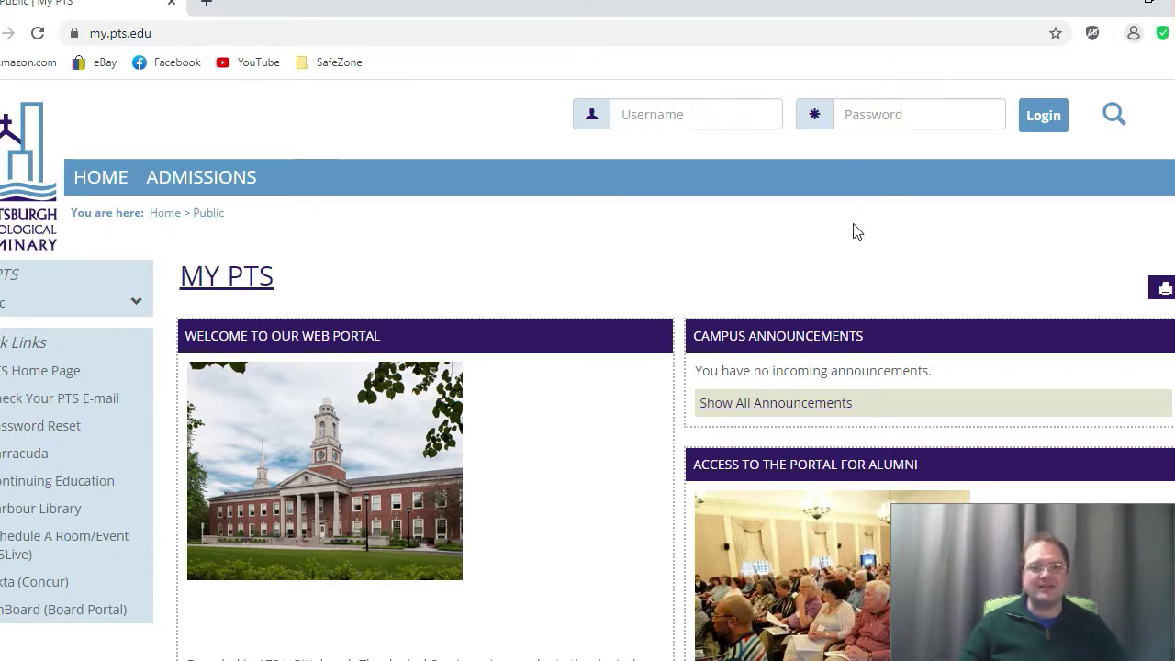
Step: Scroll down to the Access to the Portal for Alumni panel and its signup link
scroll(860, 248, "down", 2)
scroll(863, 248, "down", 2)
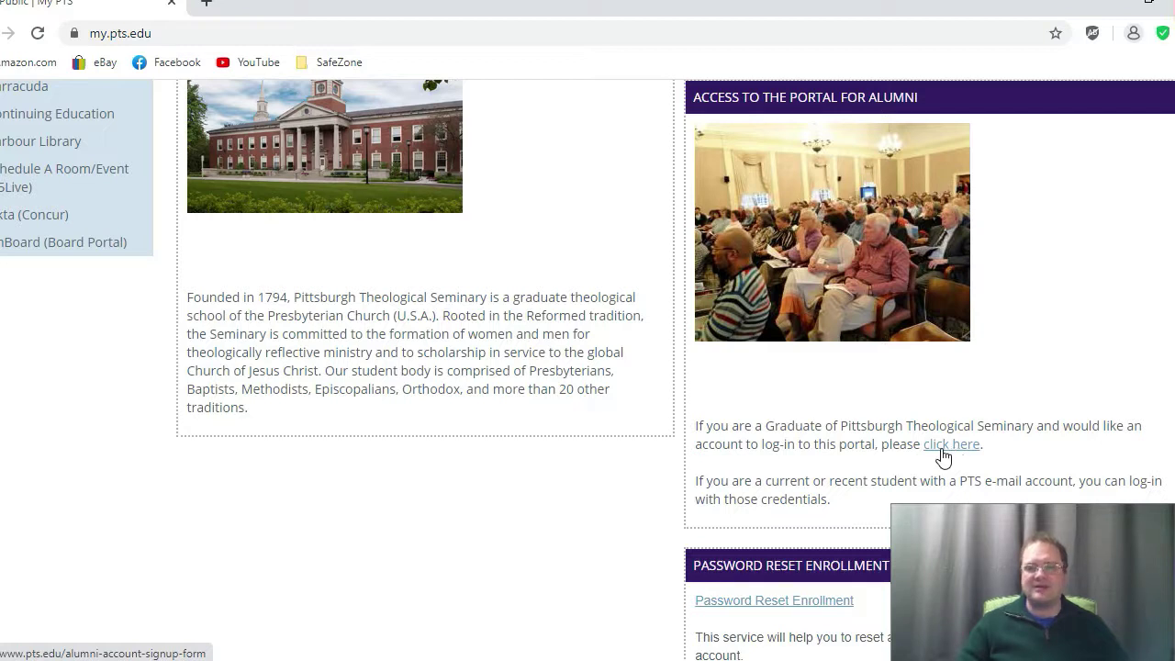
left_click(946, 444)
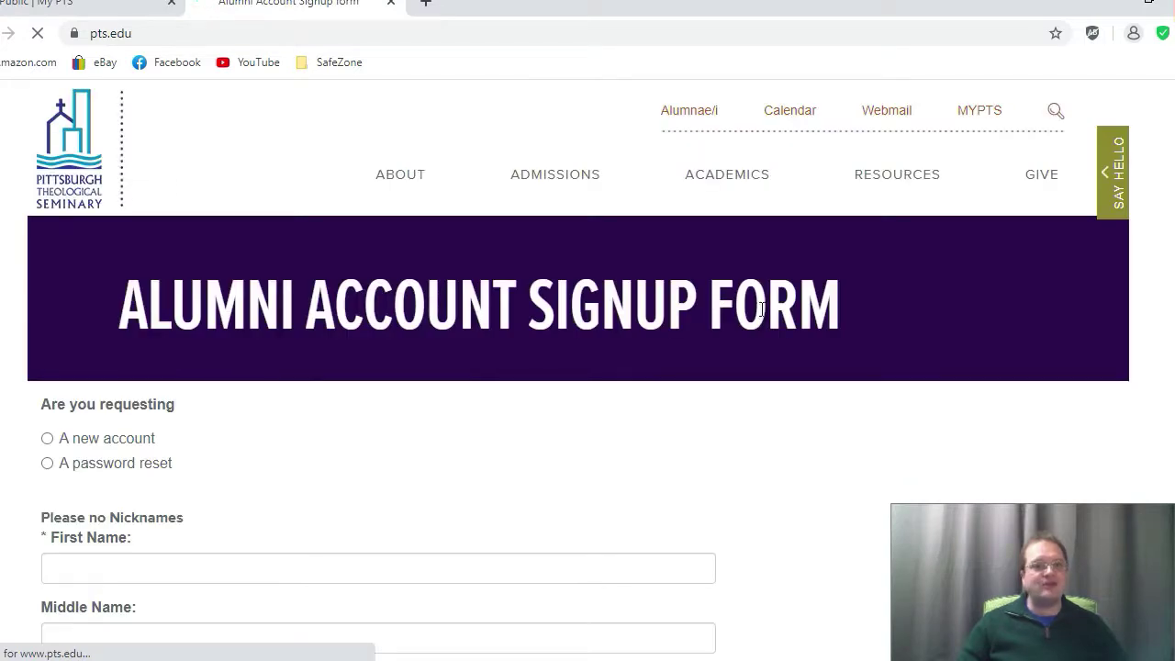
scroll(386, 413, "down", 2)
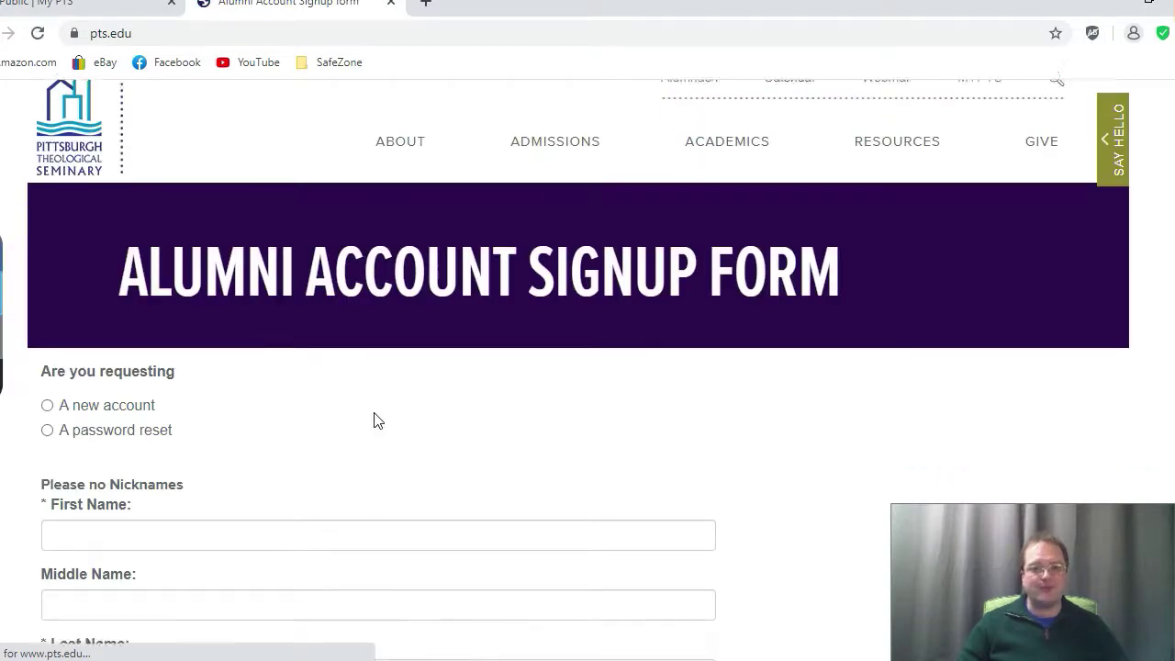
left_click(99, 255)
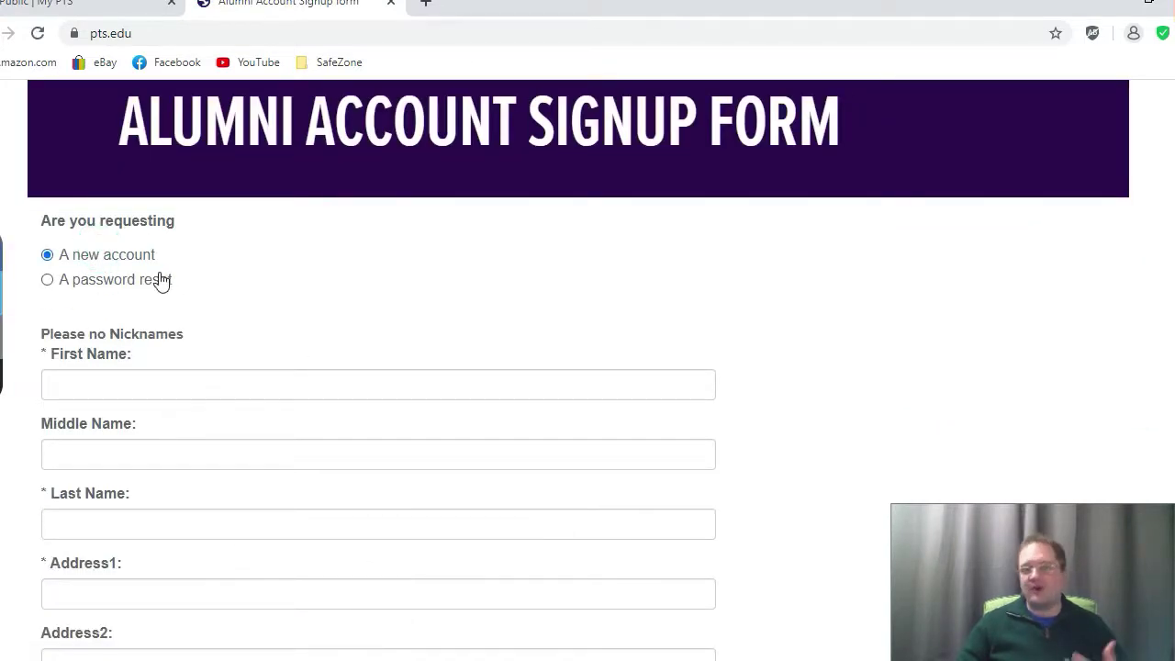
left_click(155, 280)
left_click(125, 262)
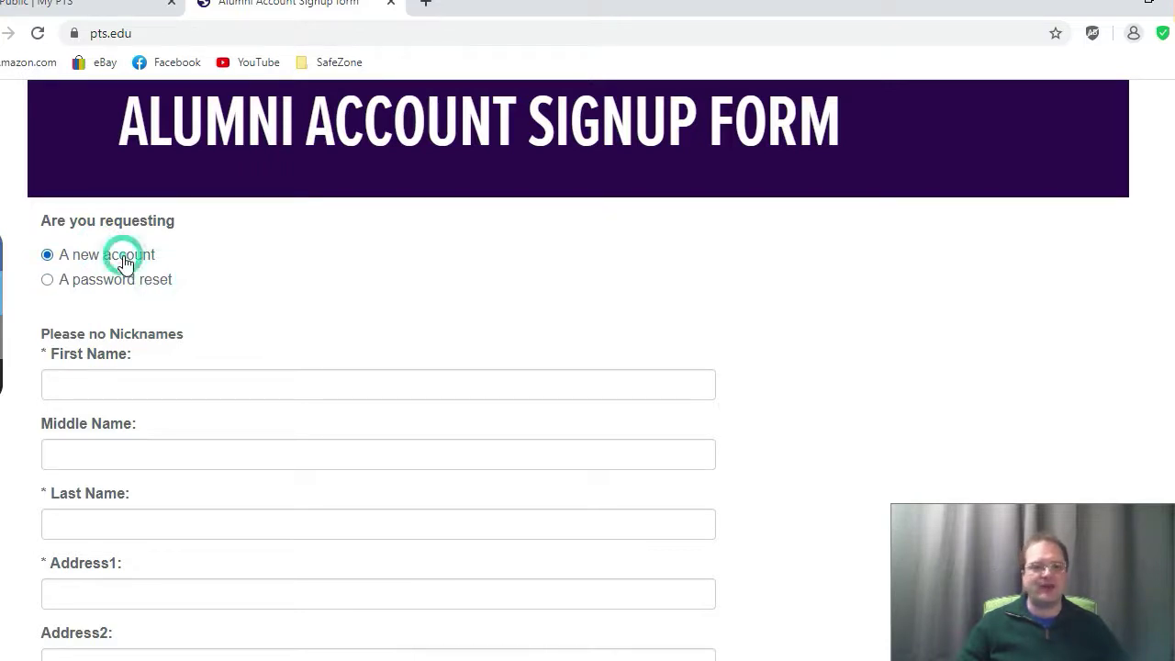
scroll(236, 291, "down", 1)
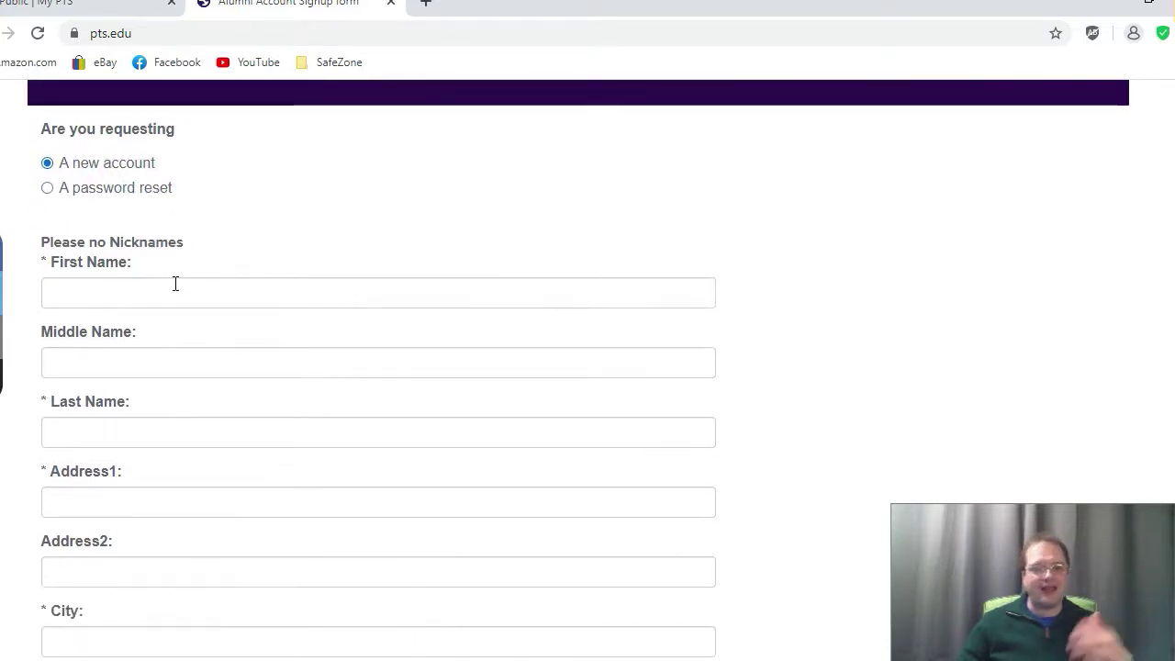
scroll(177, 284, "down", 4)
scroll(177, 295, "down", 3)
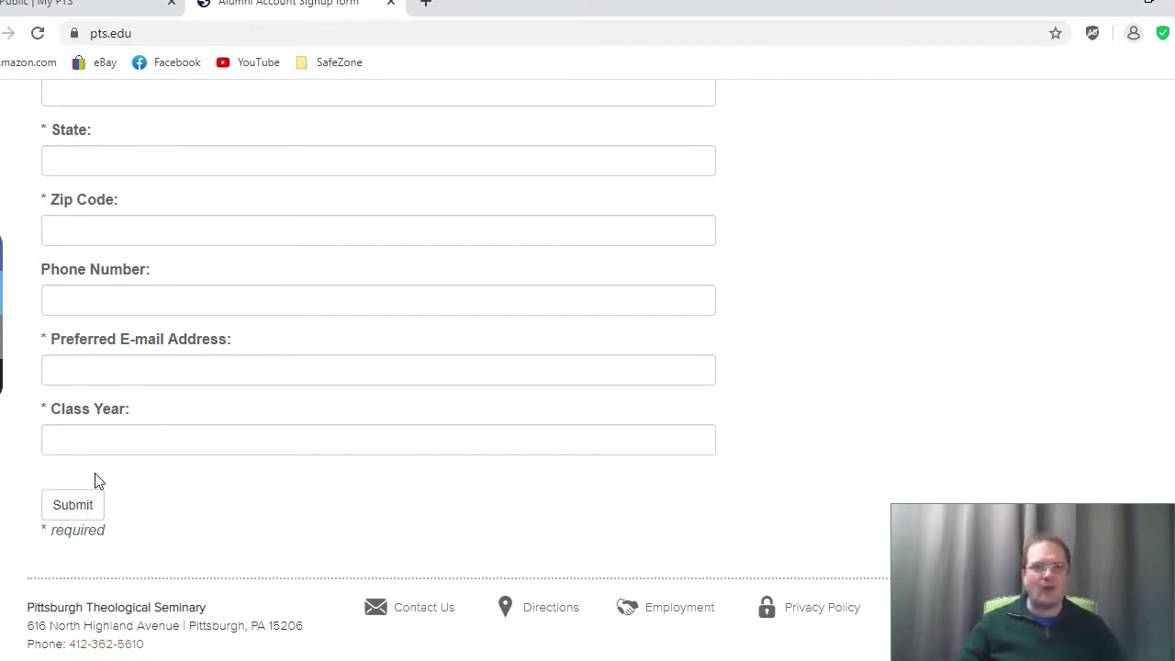
left_click(393, 4)
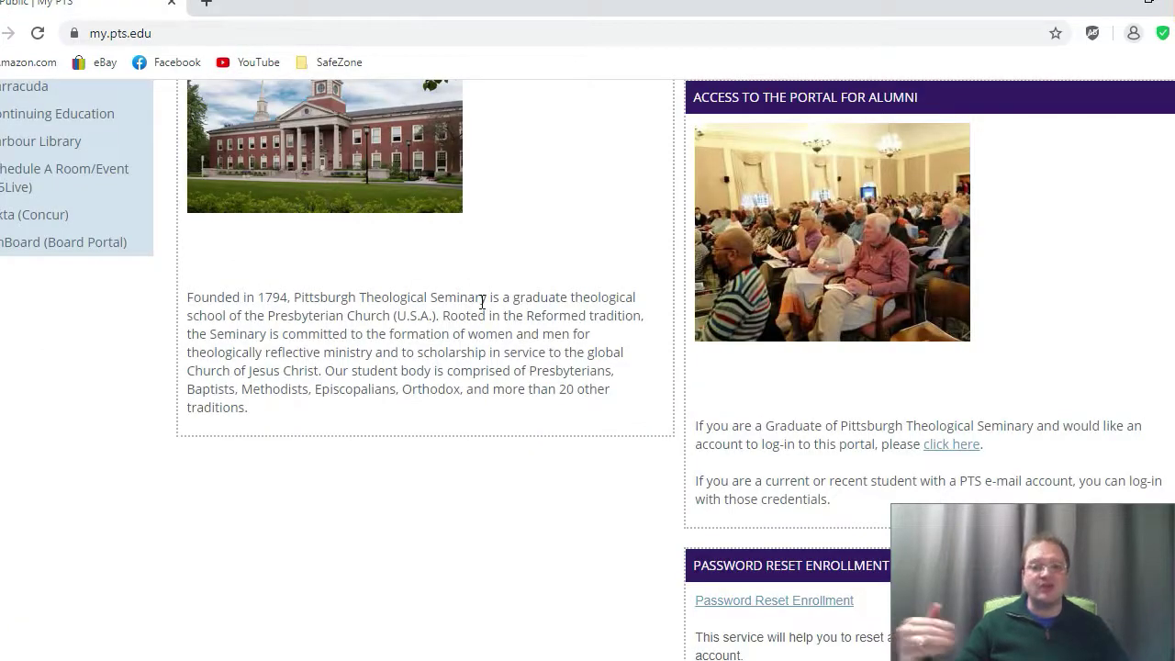
Step: Enter the alumni account's username and password in the MyPTS login form
scroll(588, 415, "up", 4)
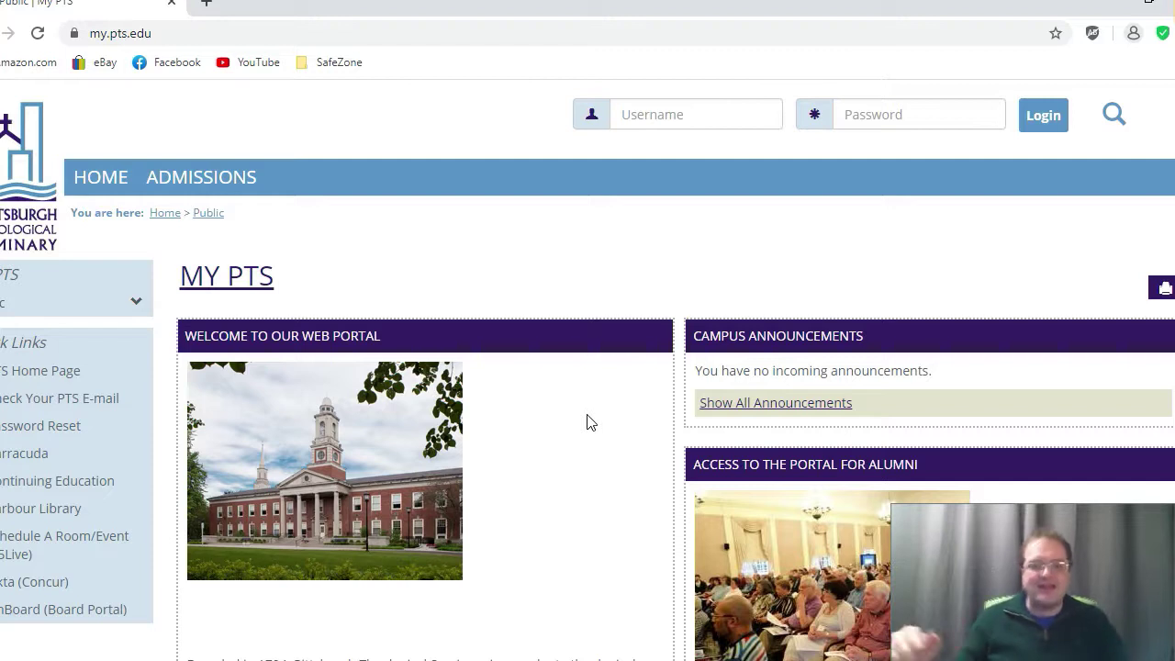
left_click(632, 113)
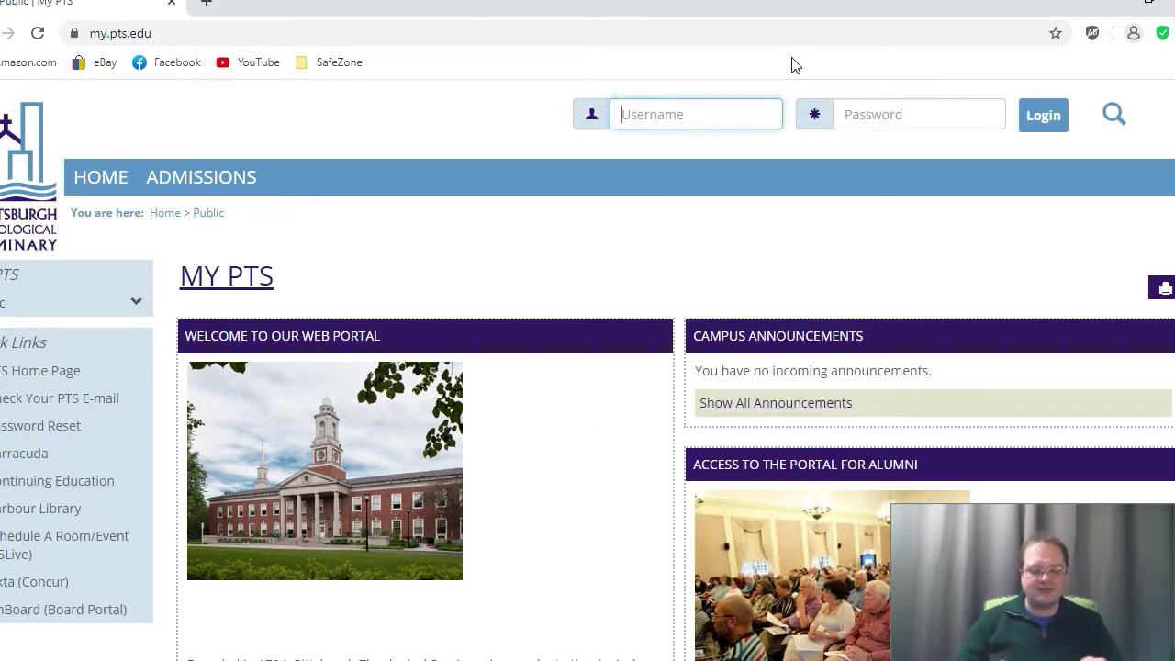
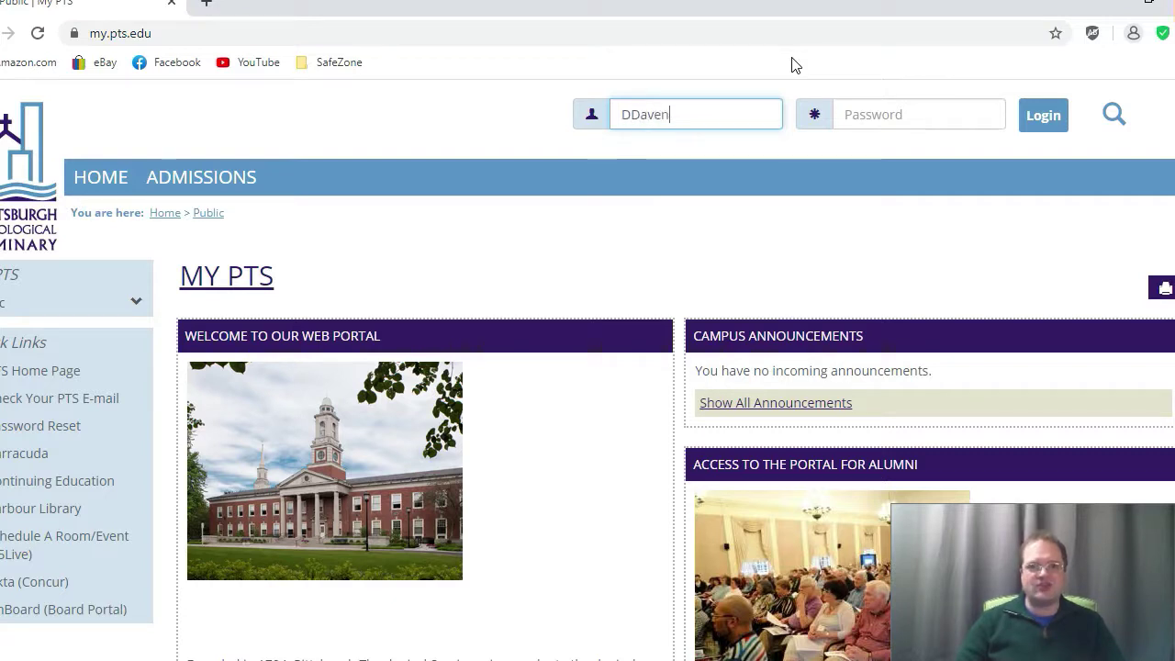
key("Tab")
type("•••••••••")
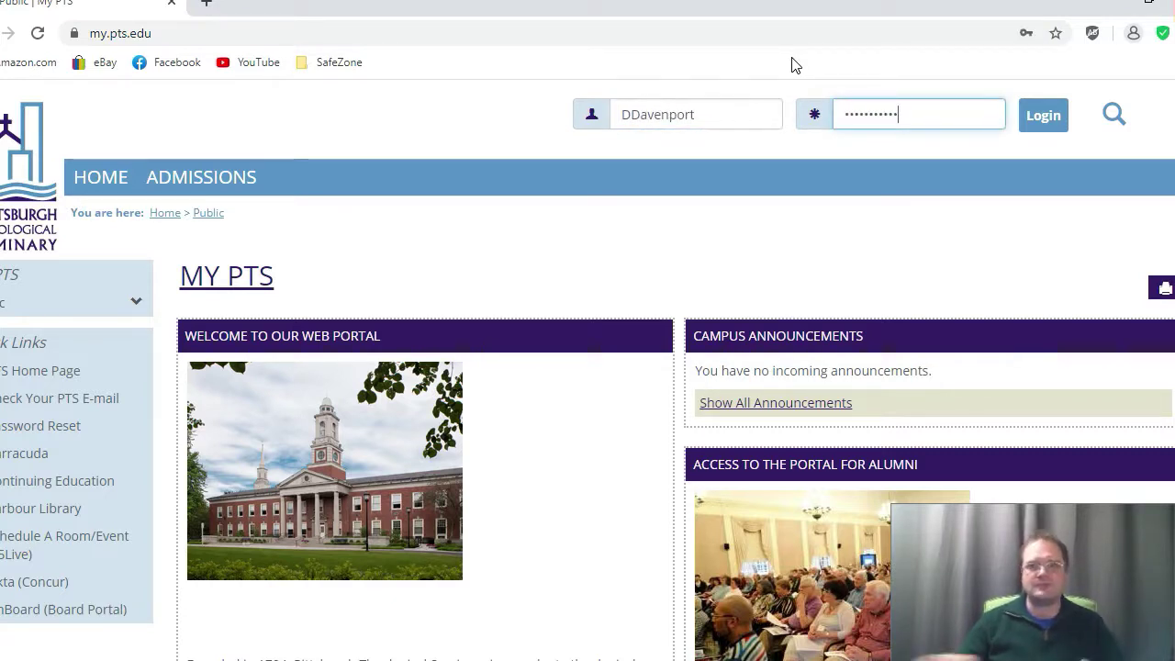
Step: Log in and go to the ALUMNI page with the Alumni Days 2021 information
left_click(1040, 125)
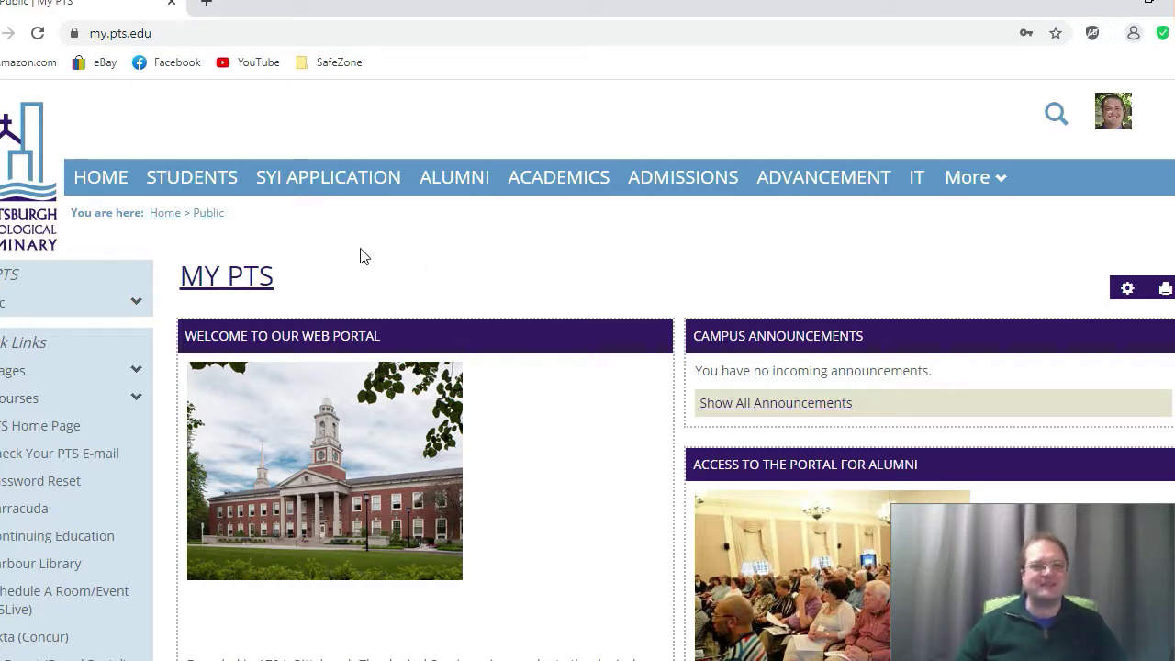
left_click(449, 195)
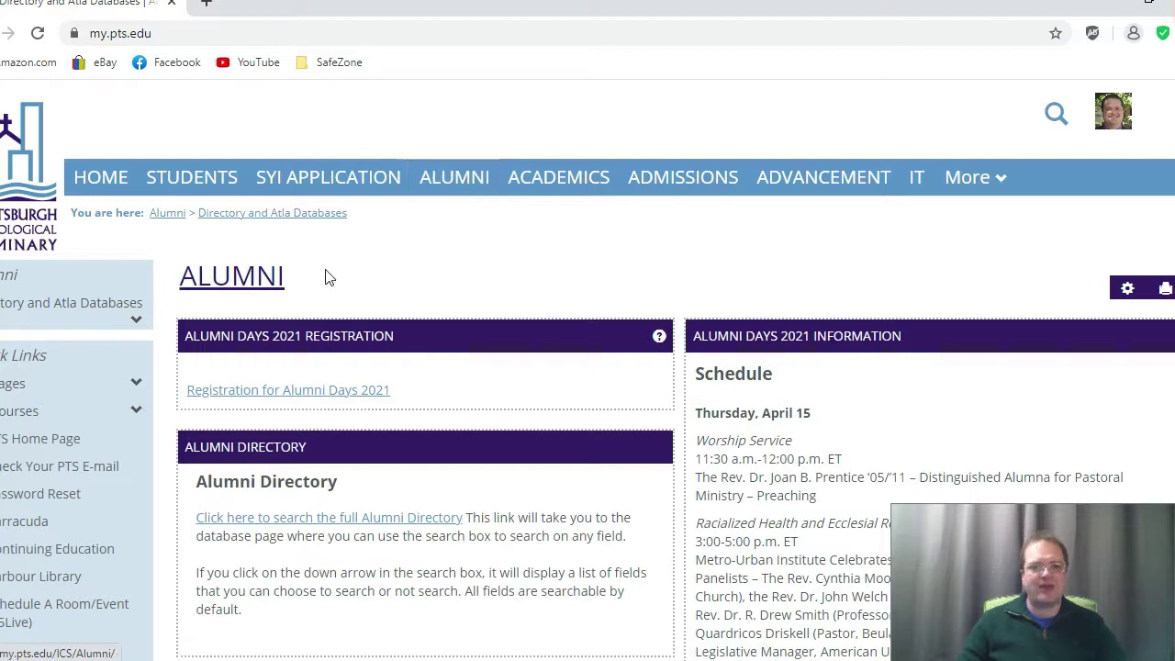
Step: Open 'Registration for Alumni Days 2021' and review its prefilled name, class years and address
left_click(285, 393)
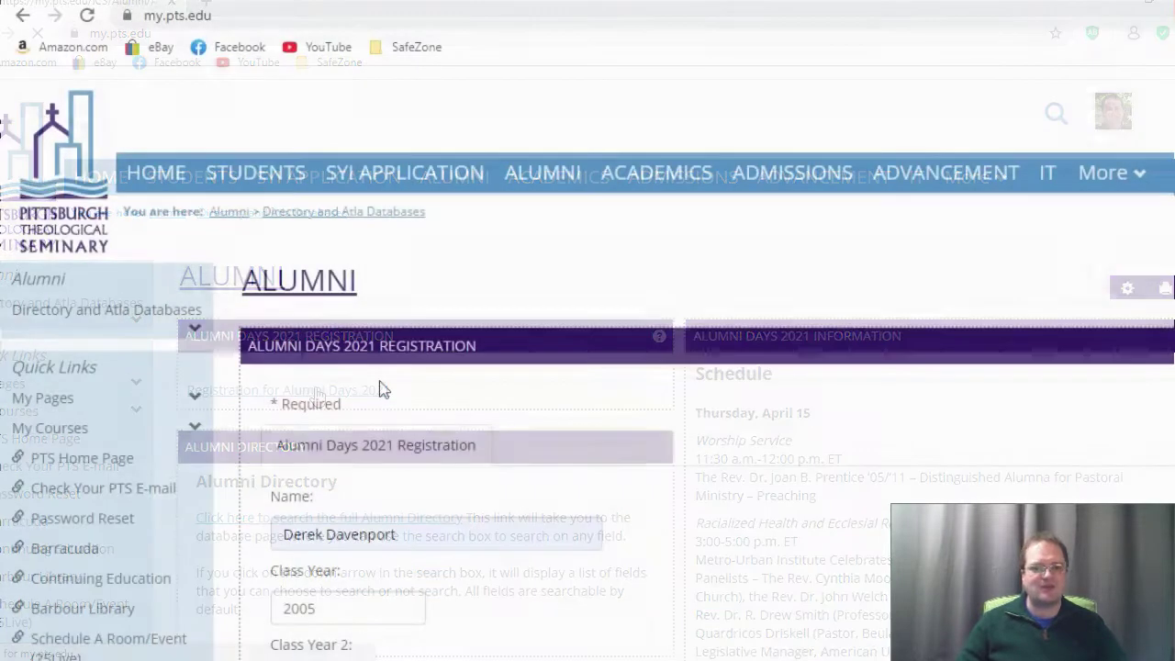
scroll(384, 389, "down", 3)
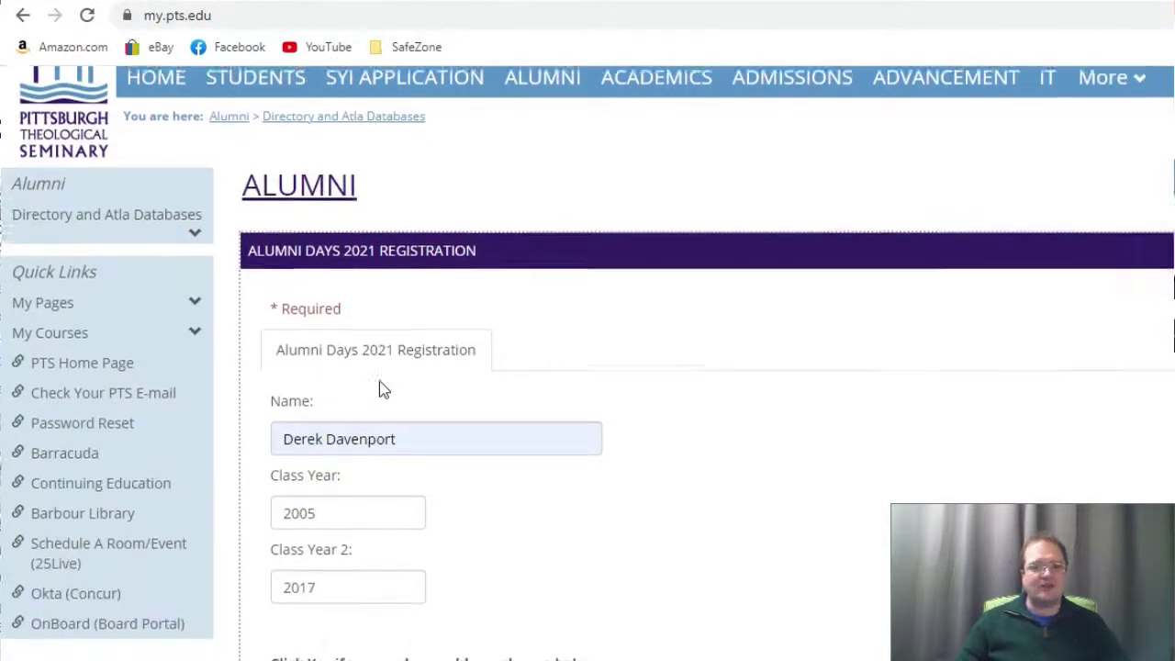
scroll(381, 389, "down", 1)
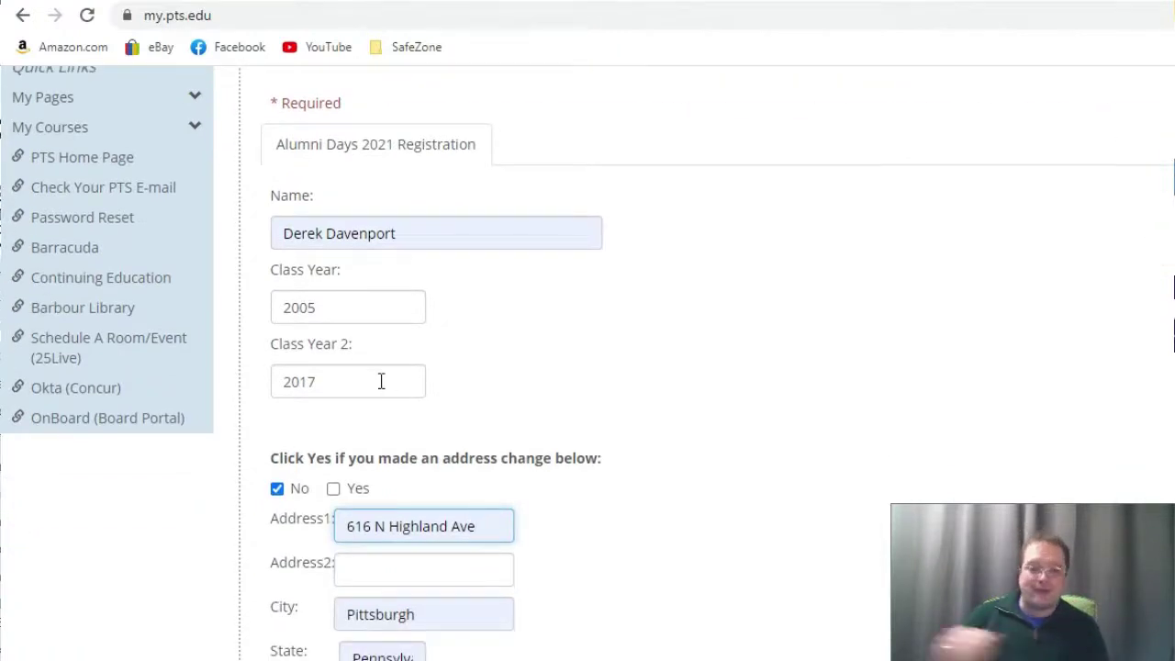
scroll(381, 381, "down", 2)
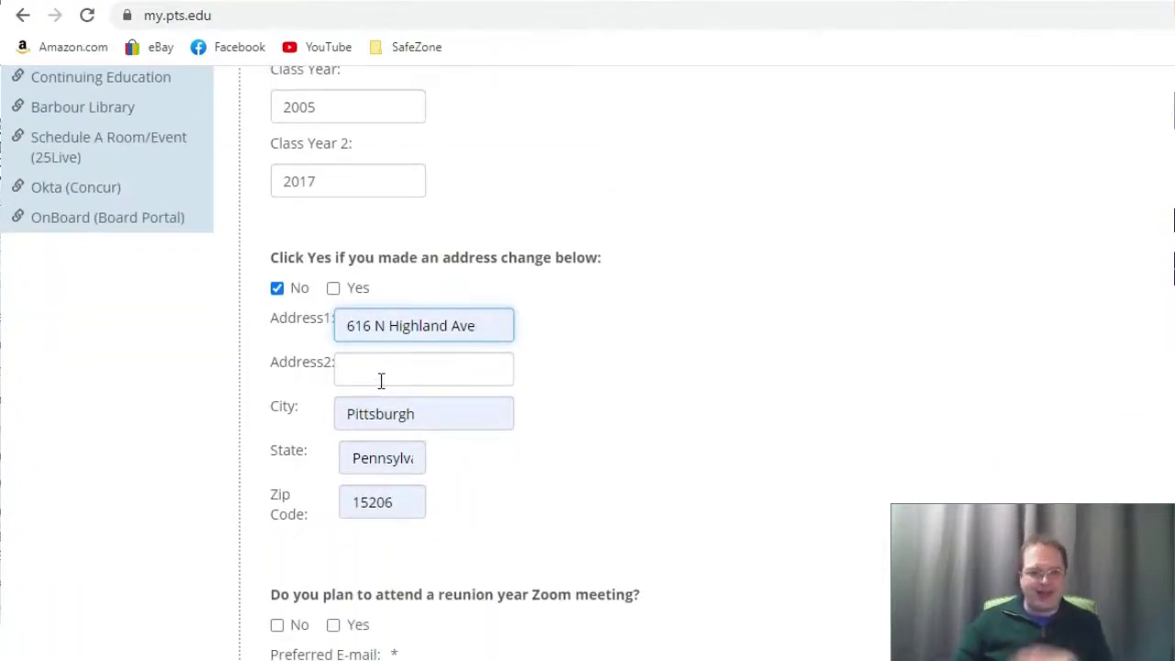
scroll(381, 380, "down", 2)
scroll(381, 386, "up", 1)
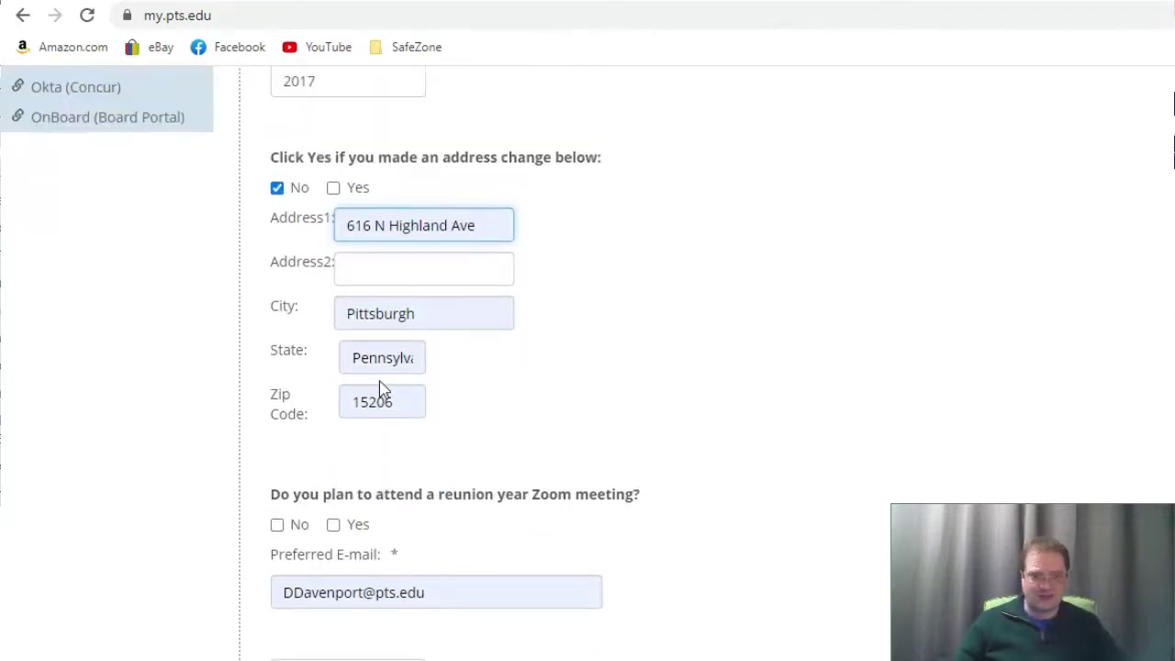
scroll(382, 390, "up", 2)
scroll(383, 385, "up", 1)
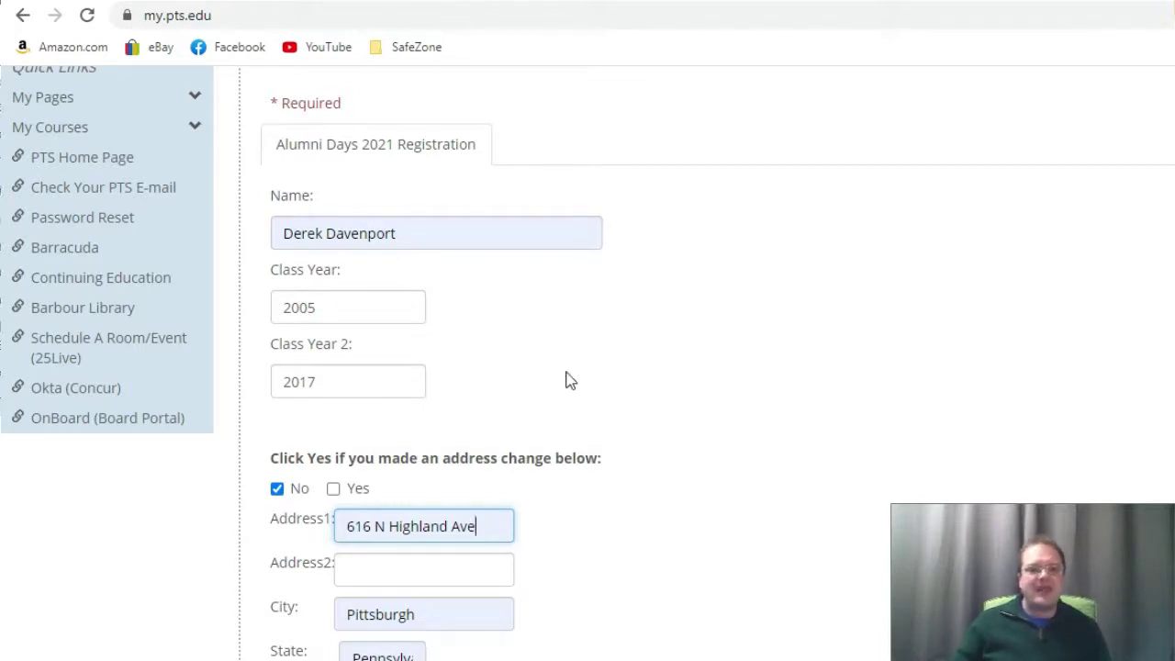
Step: Leave the address-change question answered No after trying Yes
scroll(566, 381, "down", 2)
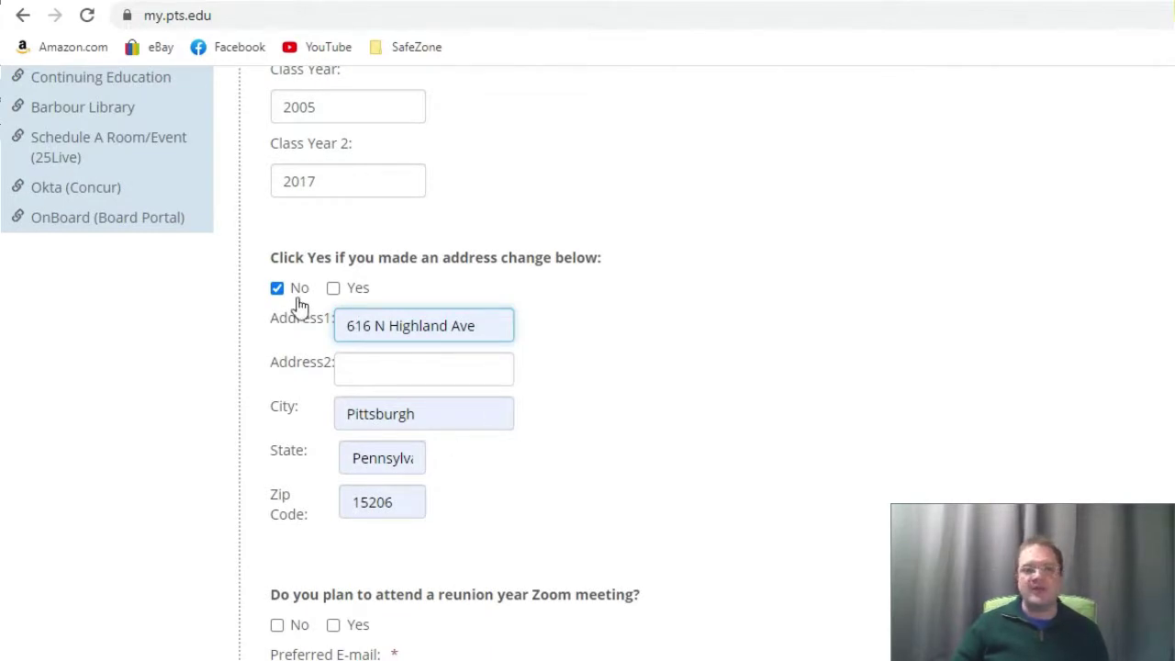
left_click(333, 291)
left_click(278, 291)
left_click(278, 290)
left_click(333, 290)
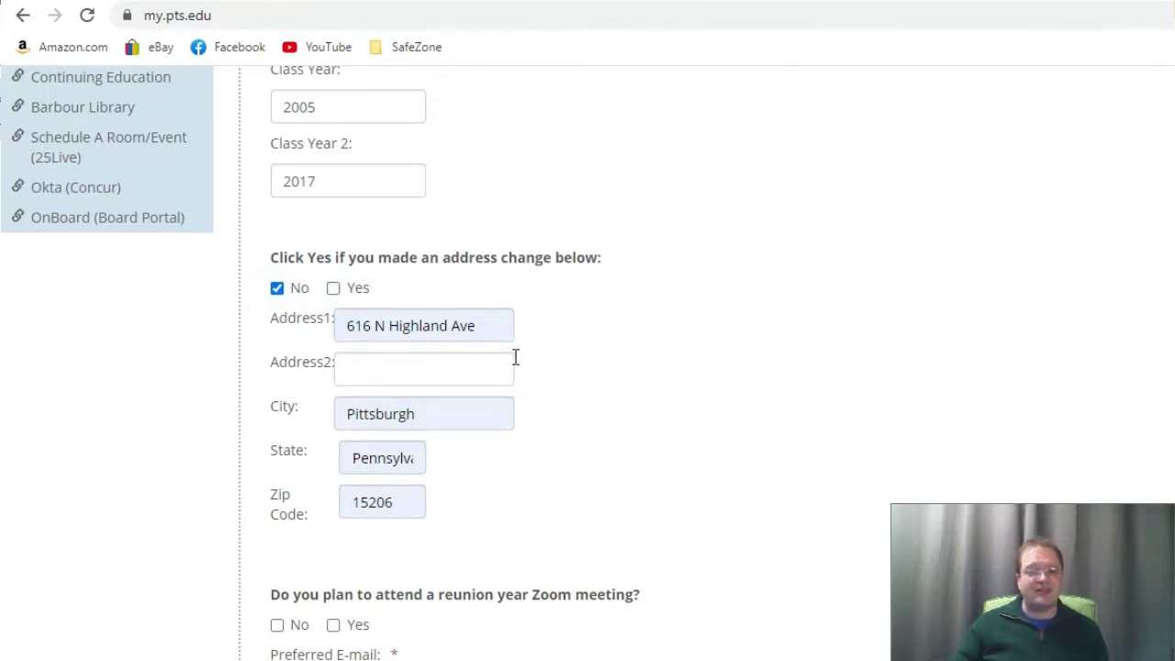
Step: Answer No to attending the reunion year Zoom meeting
scroll(557, 393, "down", 3)
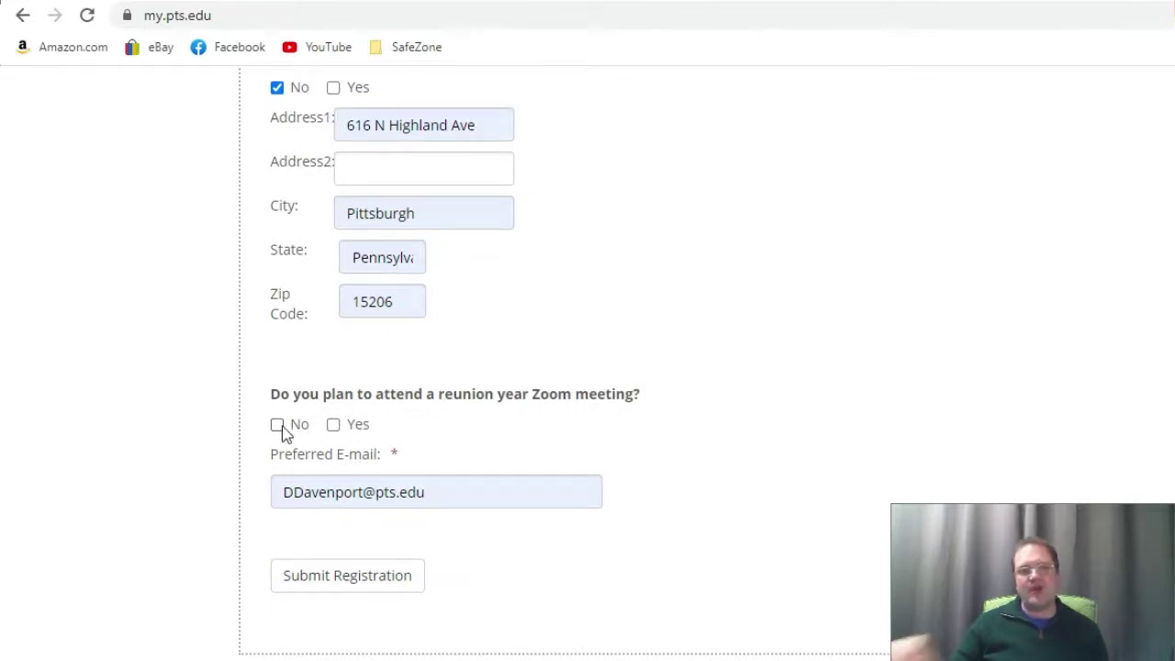
left_click(332, 426)
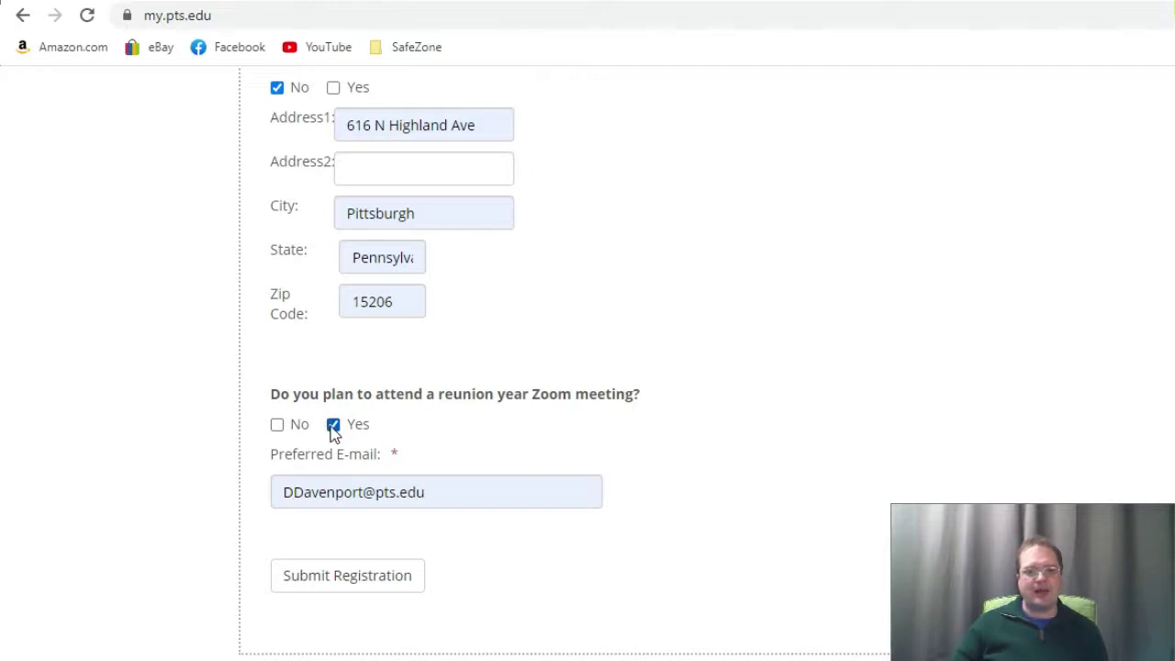
left_click(333, 427)
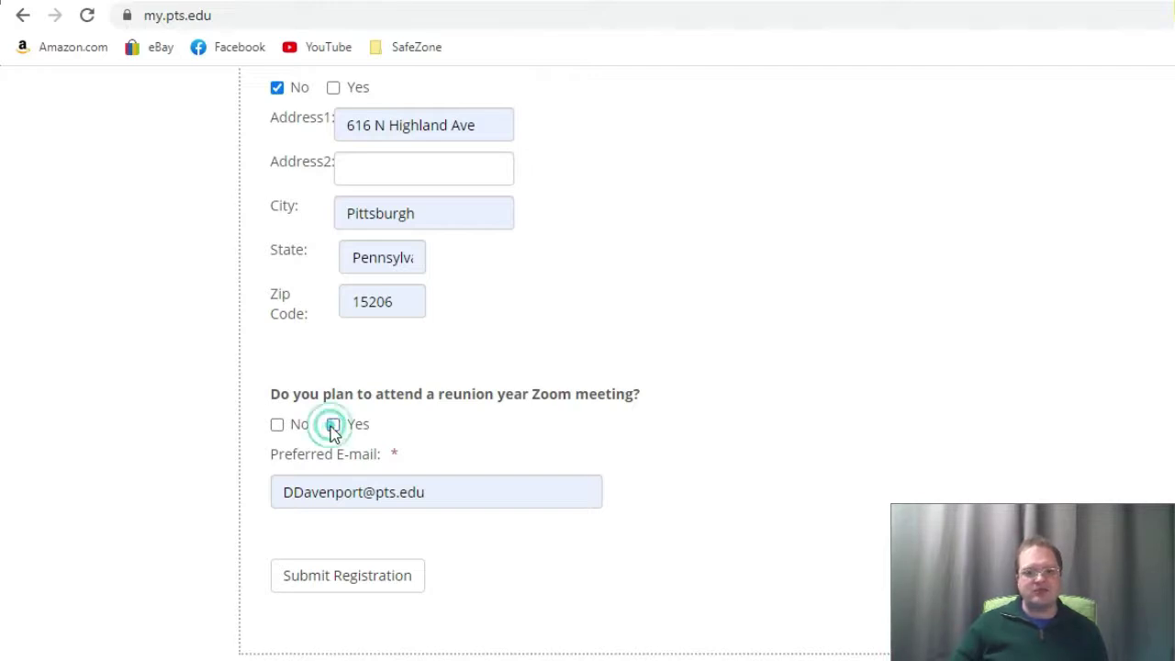
left_click(280, 427)
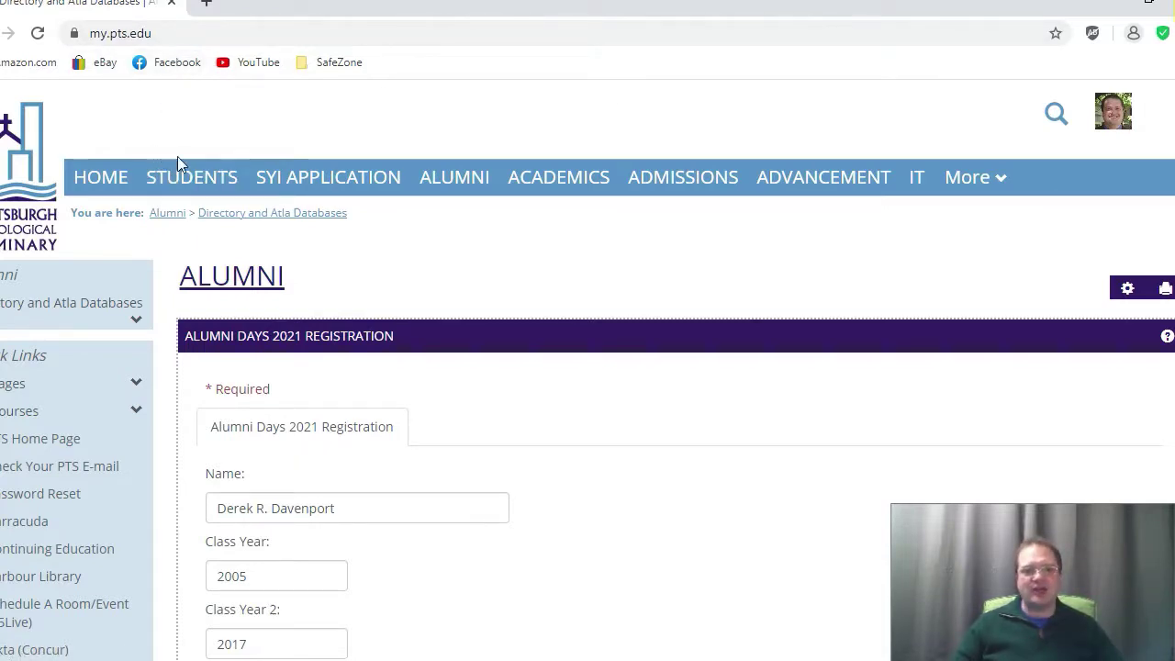
left_click(458, 179)
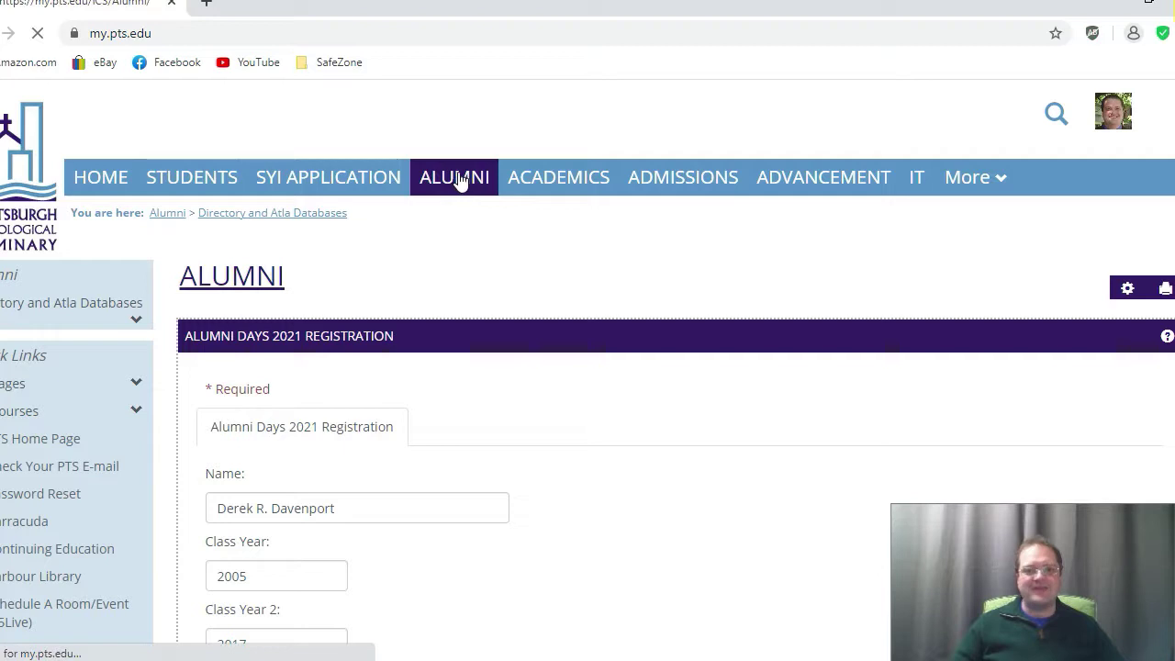
left_click(317, 385)
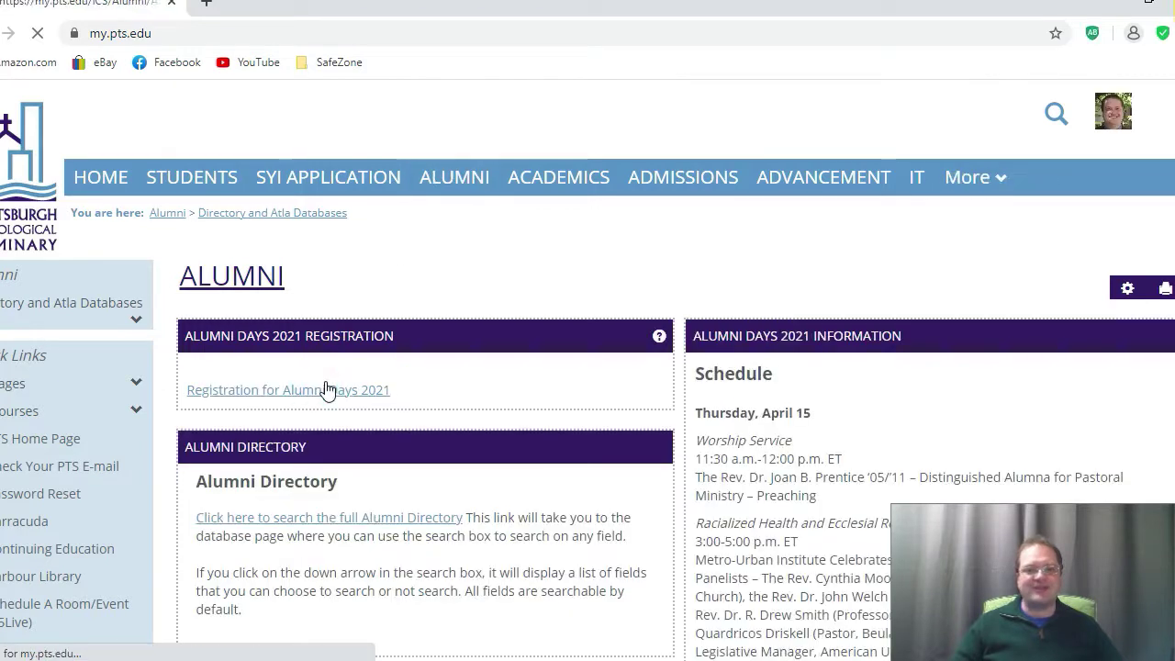